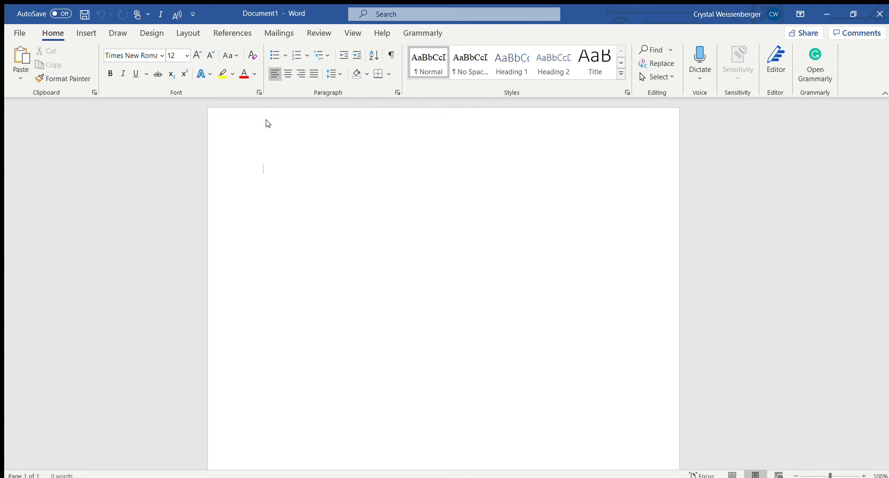
Set the blank document's font to Times New Roman at size 12.
left_click(160, 56)
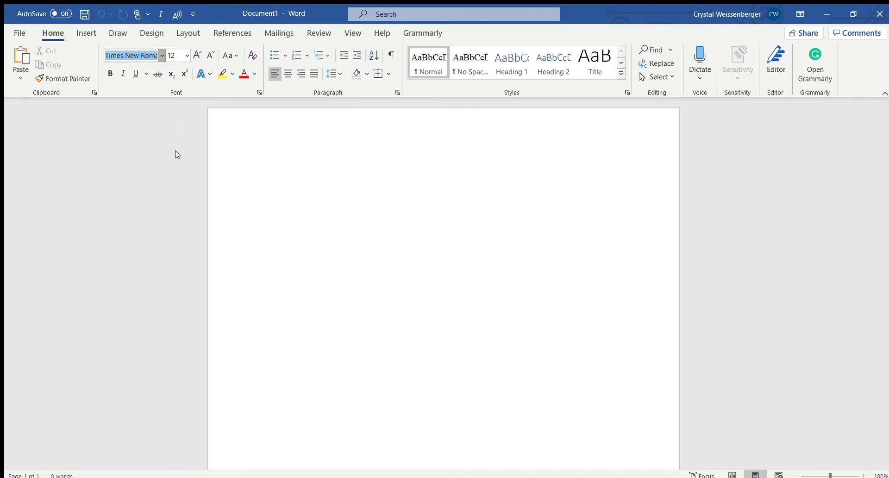
key("Return")
left_click(172, 56)
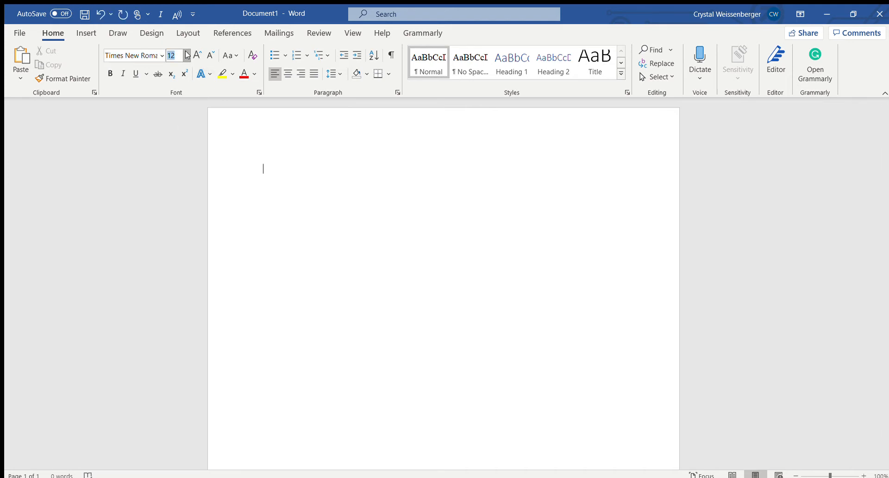
key("Return")
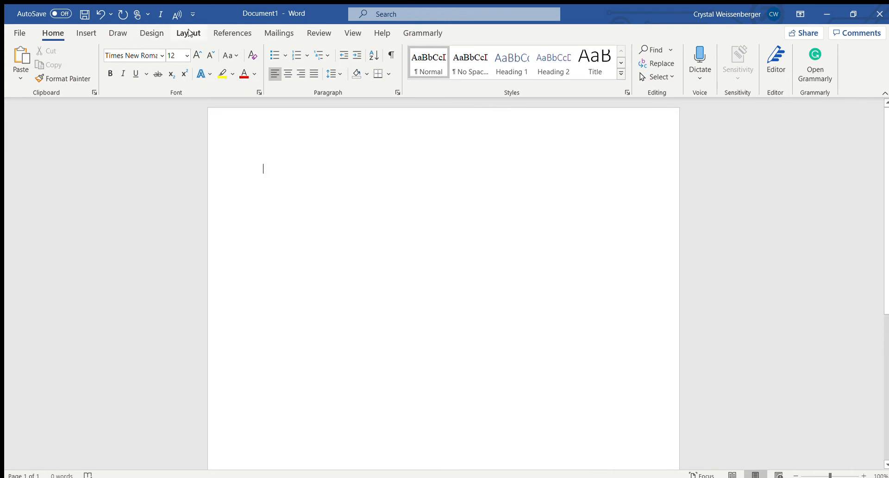
Apply one of the preset page margins to the document.
left_click(188, 33)
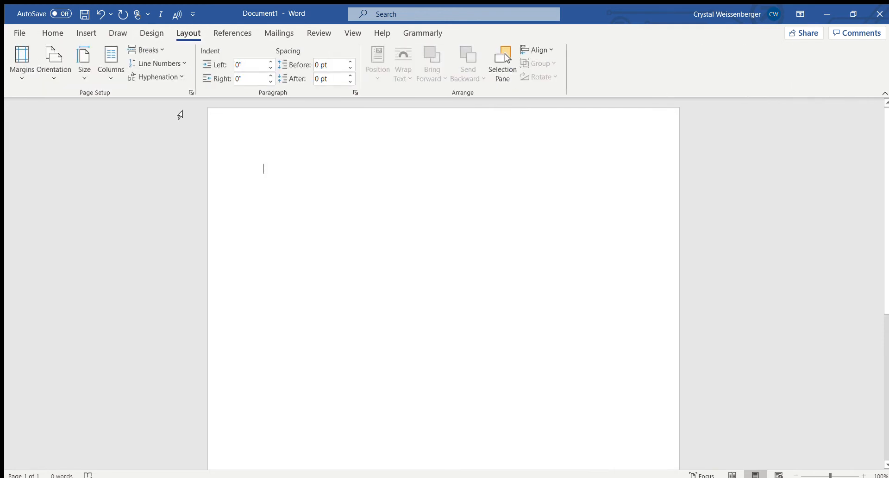
left_click(21, 74)
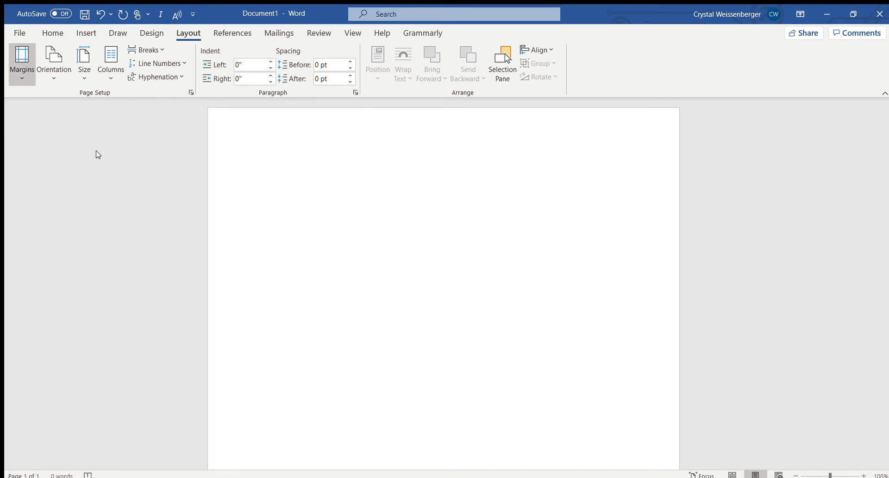
left_click(111, 149)
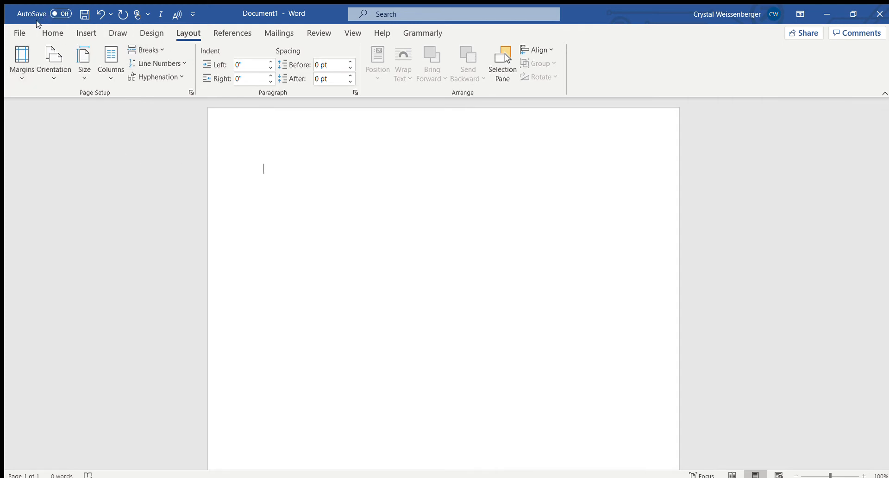
left_click(51, 32)
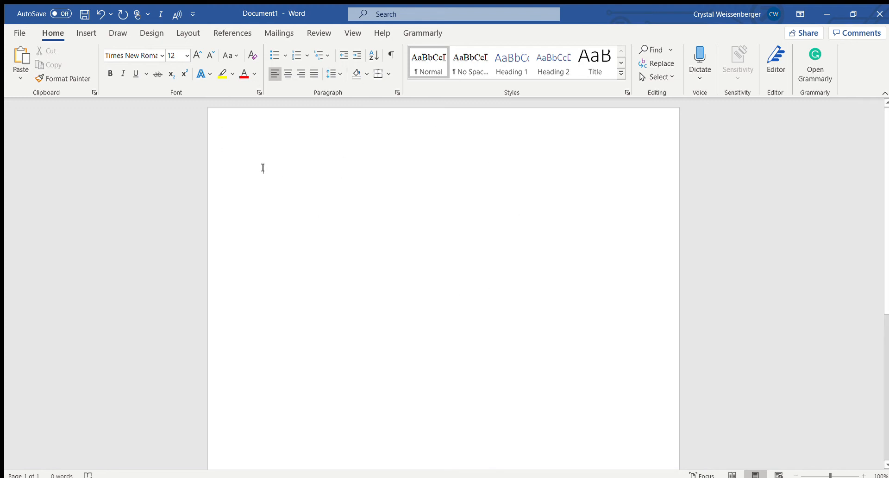
Enter the heading lines "Name", "Instructor Name" and "Name of Assignment", each on its own line.
type("Name ")
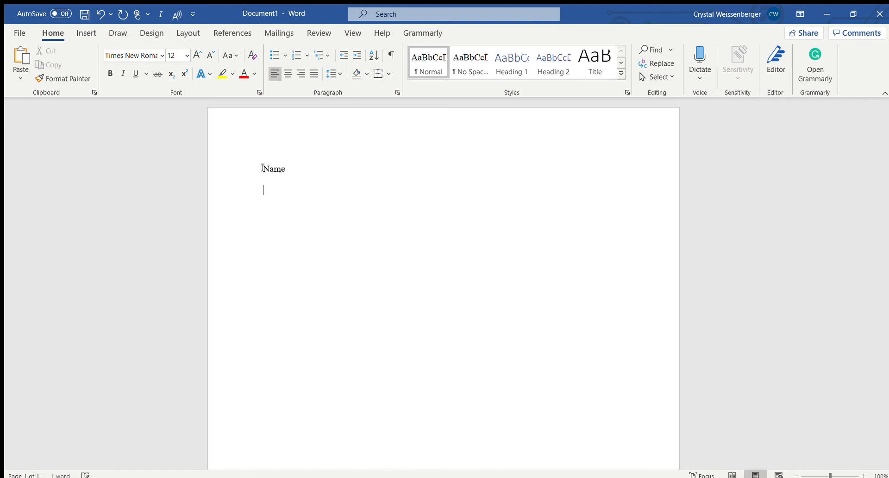
type("Instru")
type("ctor")
type(" Name ")
type("Name of ")
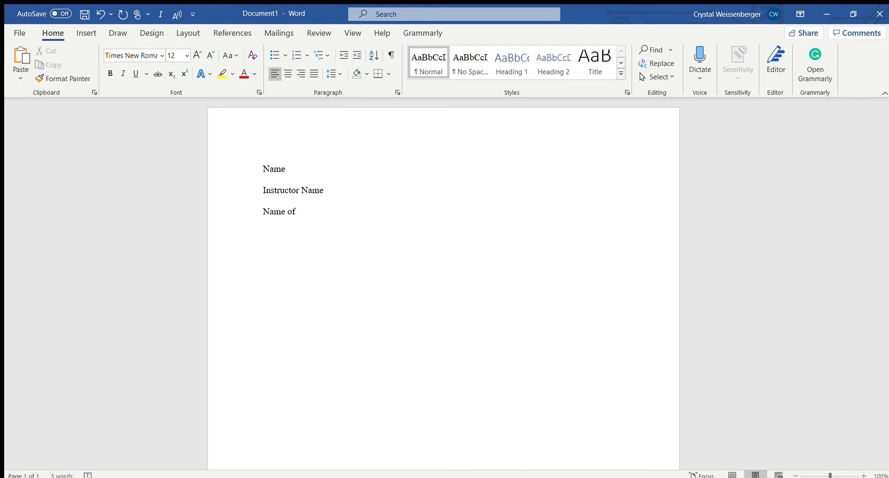
type("Assignment")
Add a class line reading "ENG 101" below the assignment name.
key("Return")
type("Class Name")
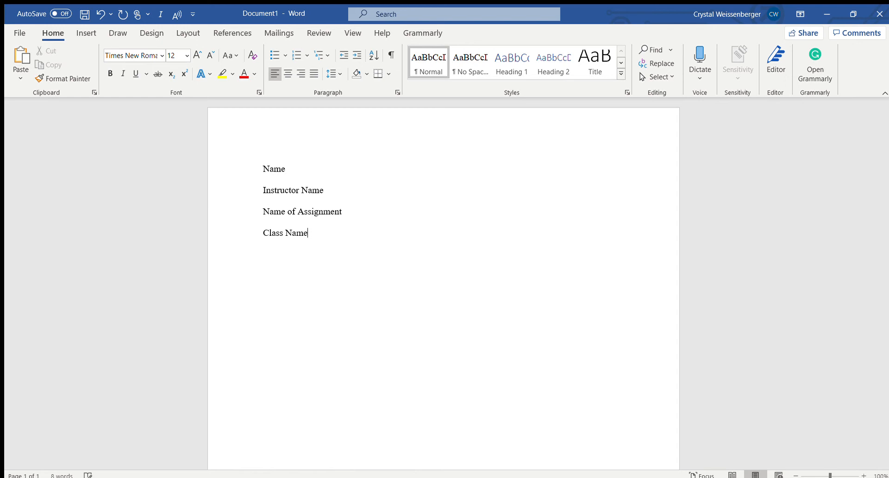
key("BackSpace")
key("BackSpace")
key("BackSpace")
key("BackSpace")
key("BackSpace")
key("BackSpace")
key("BackSpace")
key("BackSpace")
key("BackSpace")
key("BackSpace")
type("ENG 101")
Add a "Due Date" line below the class line.
key("Return")
type("Date")
key("BackSpace")
key("BackSpace")
key("BackSpace")
type("ue Date")
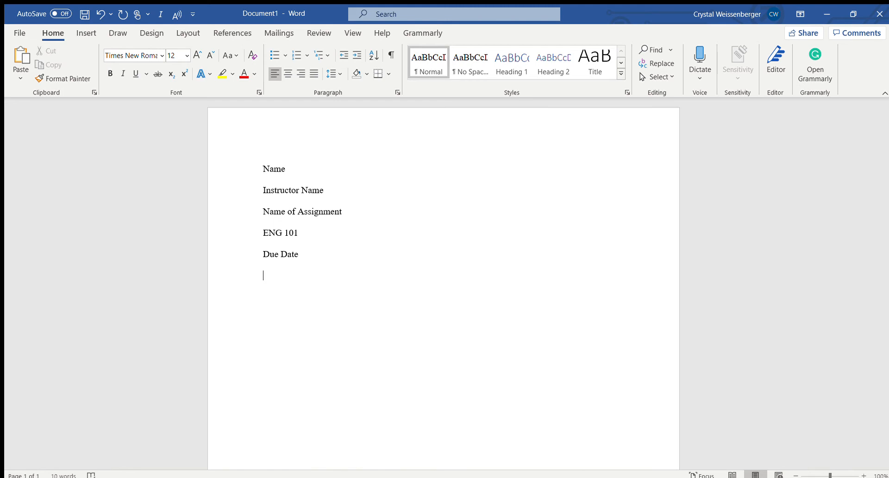
Add a centered "Title" line below the due date and set the line after it to left alignment.
left_click(287, 74)
type("Title")
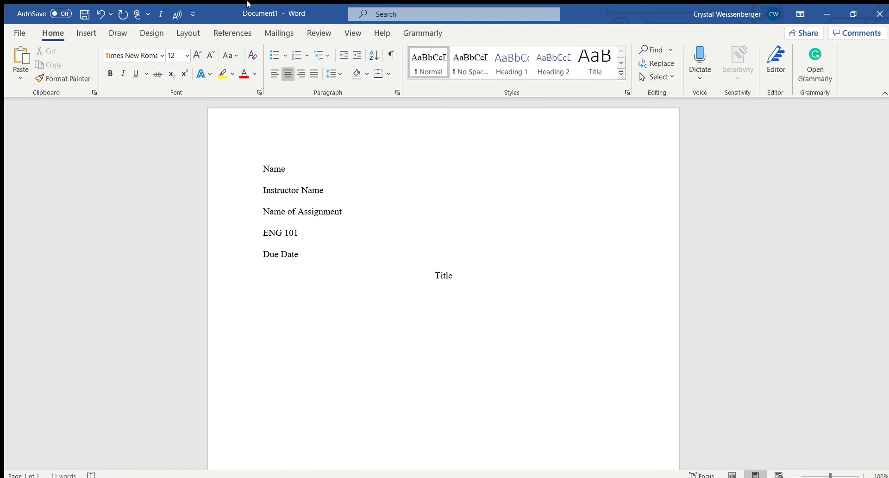
left_click(271, 75)
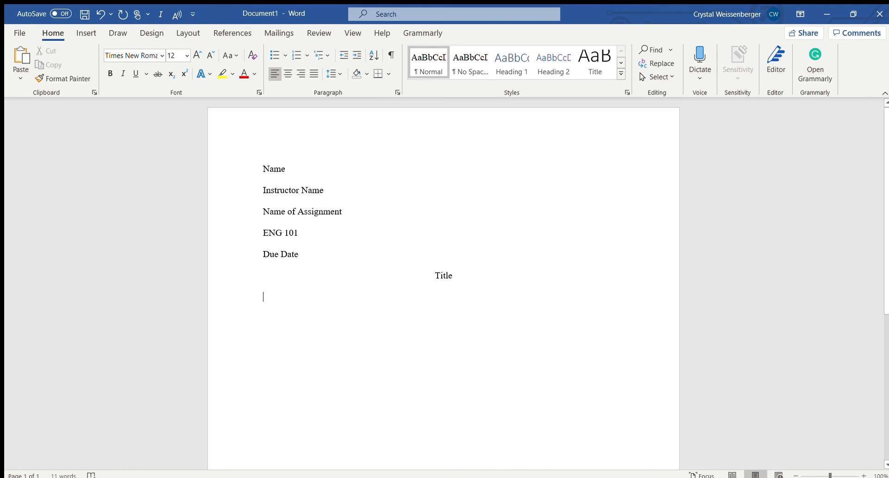
Write an indented first body paragraph of filler text below the title, running onto a second line and ending with a period.
key("Tab")
type("Lkjaskljdsklj;ds")
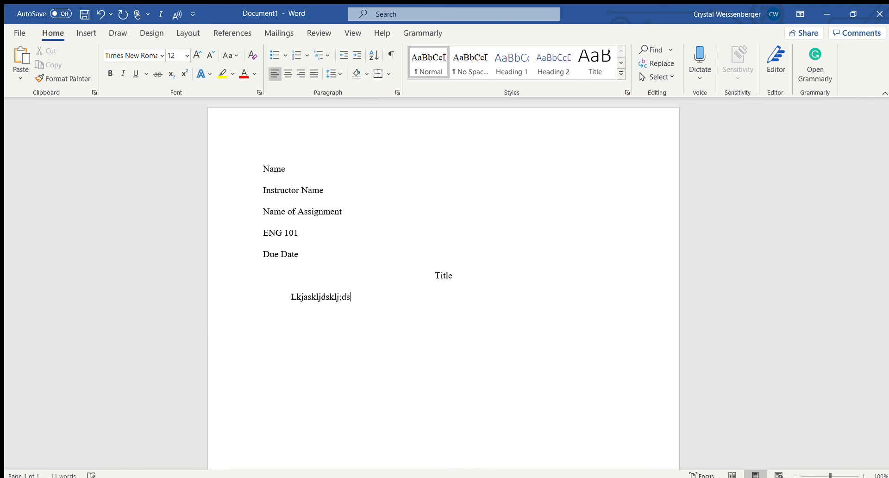
type("klj;dfslkj;dsflkj;fklj;dsflkjdsfklj;dsfklj;")
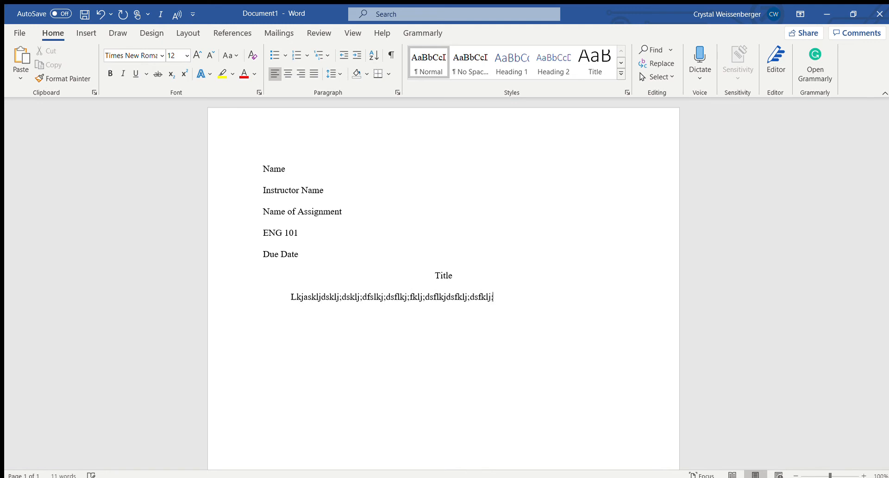
type("dfkljdsfklj;dsflkj;lfkljdsflkj;dfskljdsfflkj;dsfkljdsflkj;d")
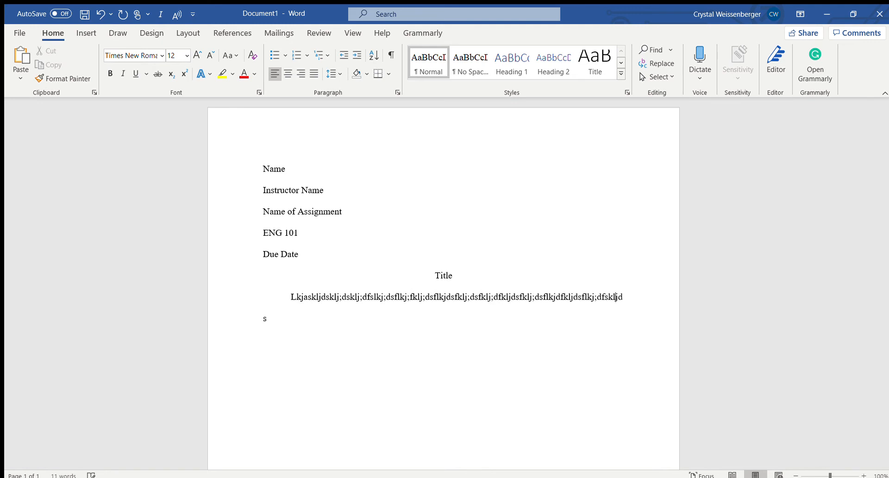
type("fskl;jdfskl;jdfslkj;dsf")
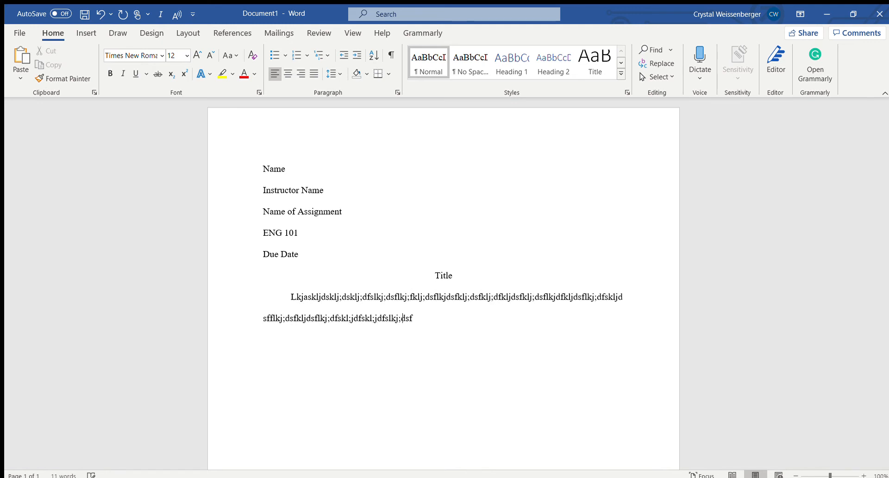
type("kl;jdsfkljds..")
key("BackSpace")
key("BackSpace")
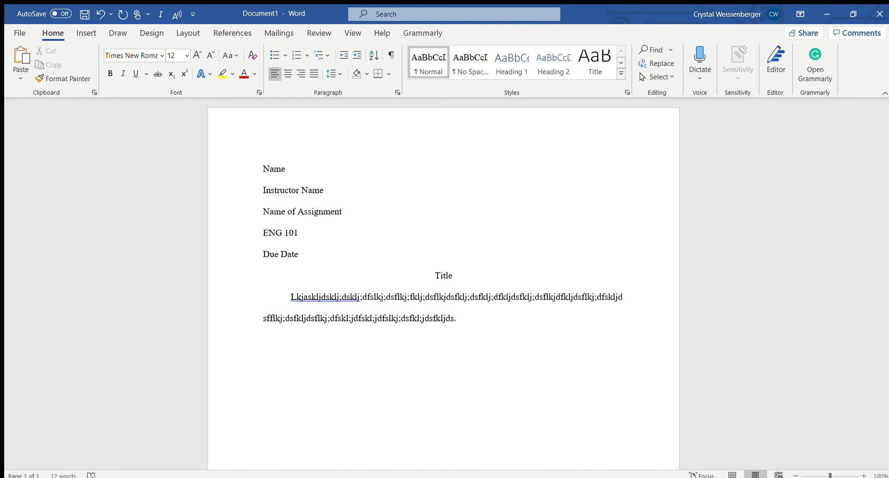
Add two more indented filler paragraphs, the second one two lines long and the third one short.
type("klslkjsdkljdslkjfsdlk")
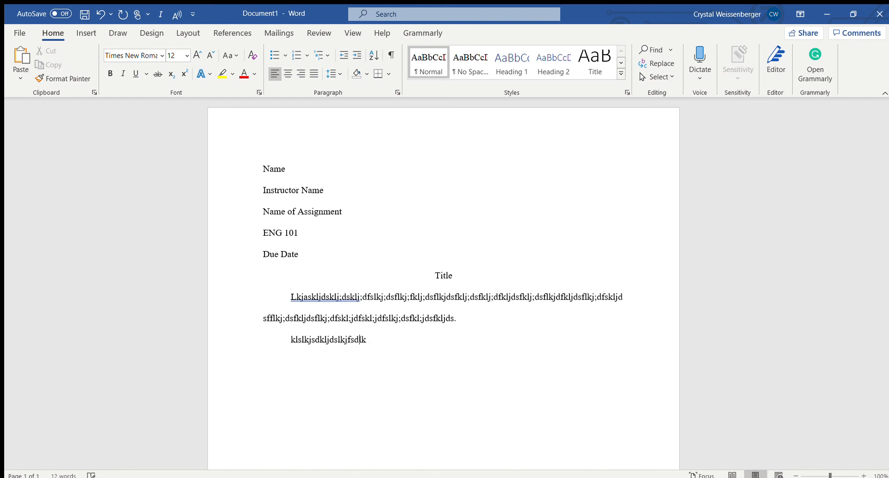
type("jfasldkjflskj;lkfjsdfljsdlfjas")
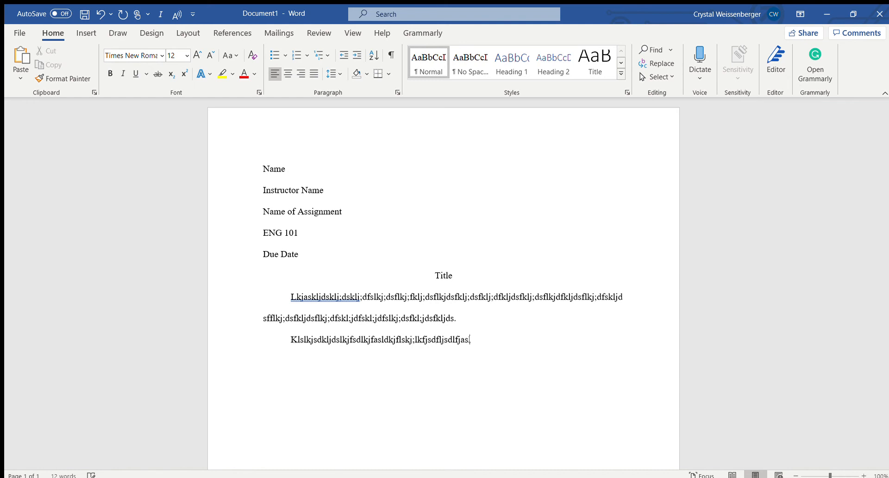
type("ldjflsjdflsjfd;lsajdfl;sdjf;lasjkdf;lasj")
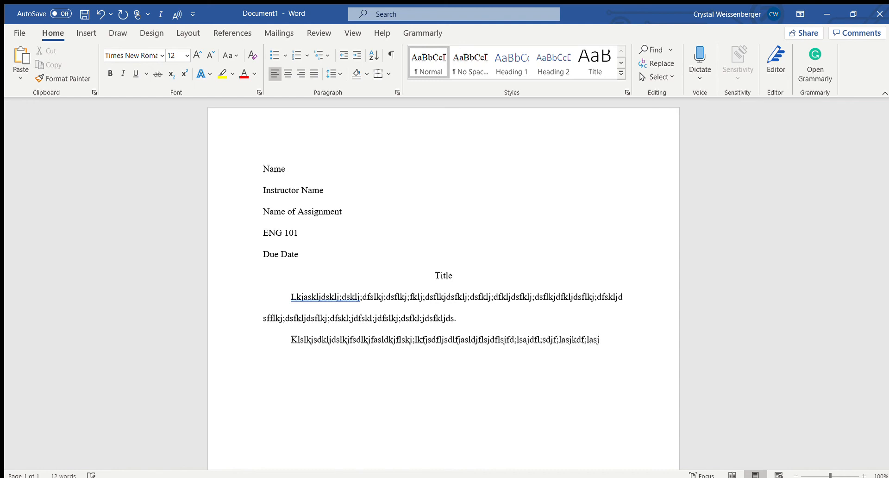
type("fs;ljf;lsjkdf;lasjlsdkjflsjklsjd")
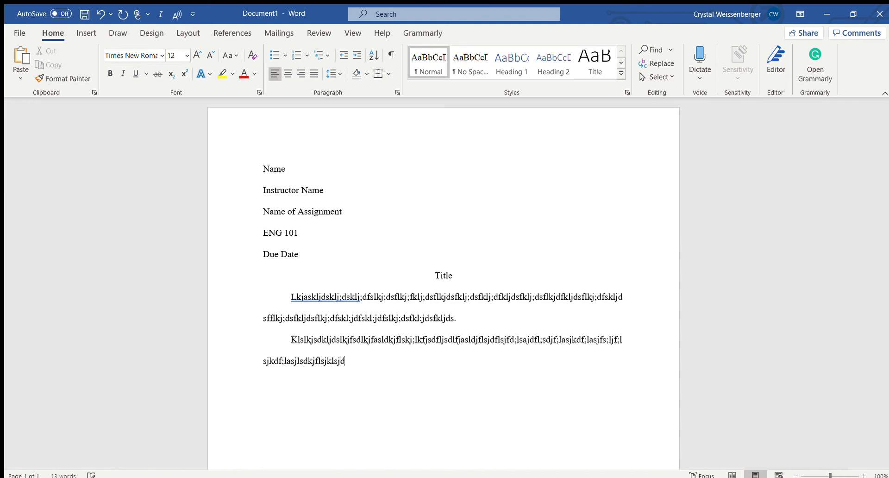
type("fls.")
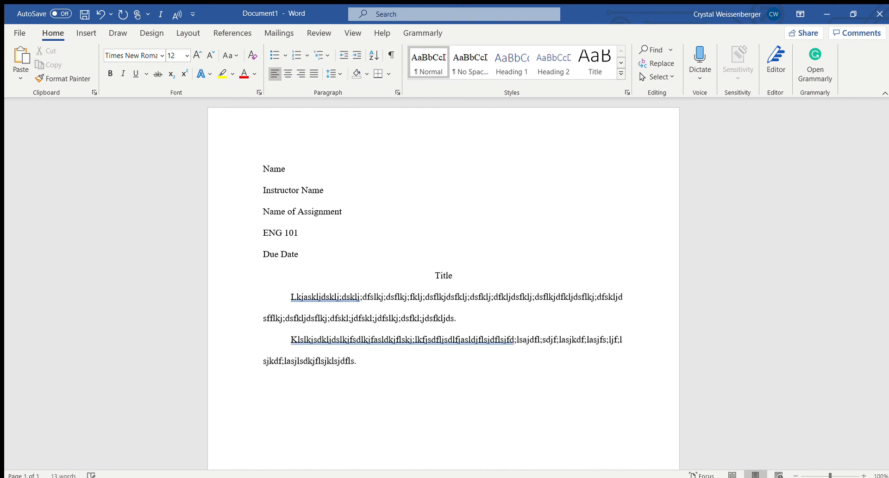
type("lksjkfsldjflsdjflsjflsdkjfsljflsdj")
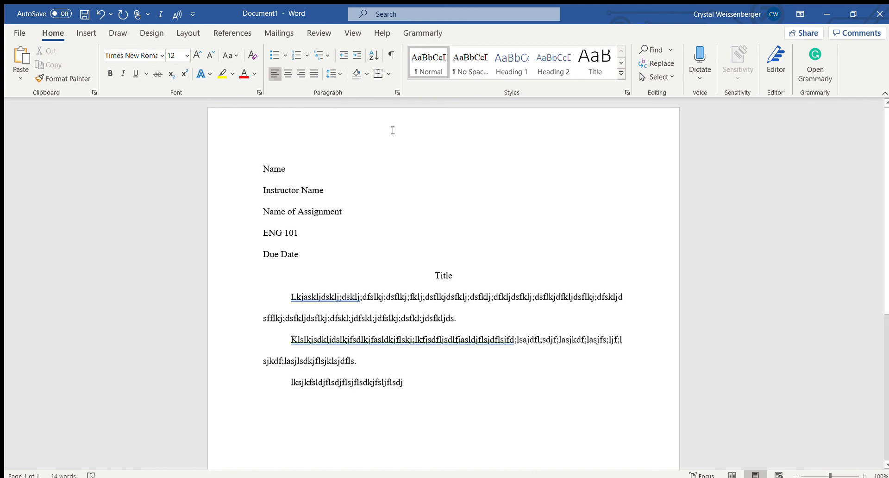
Insert a right-aligned page number in the page header and put "Name" in front of it.
double_click(411, 129)
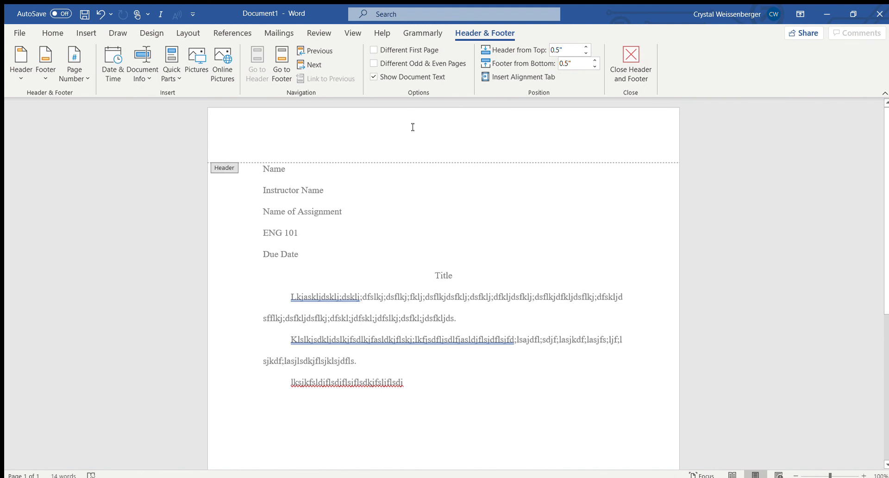
left_click(70, 72)
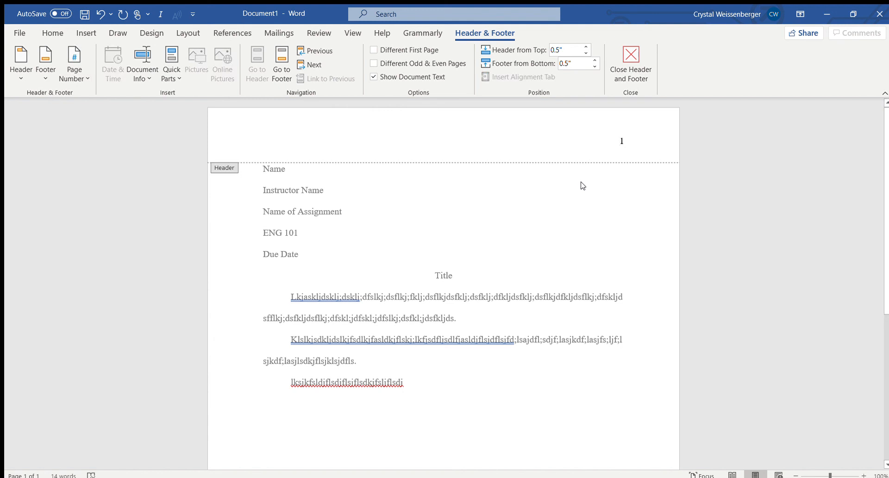
type("Name")
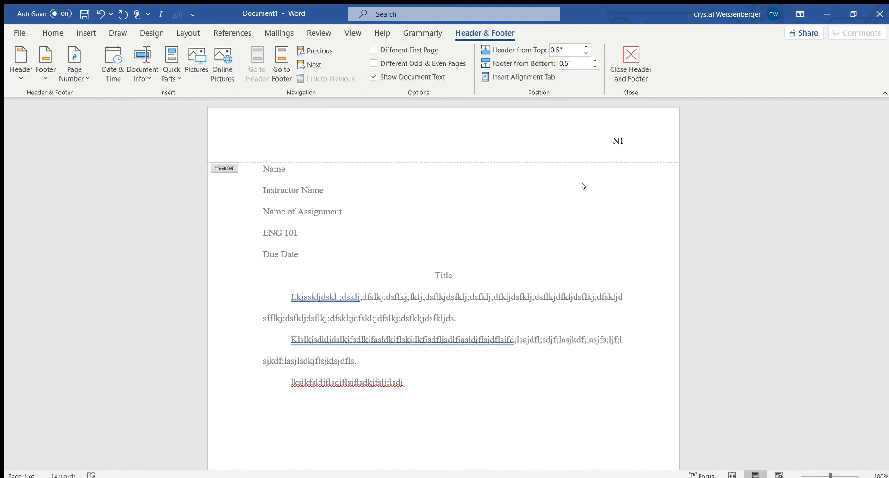
double_click(618, 243)
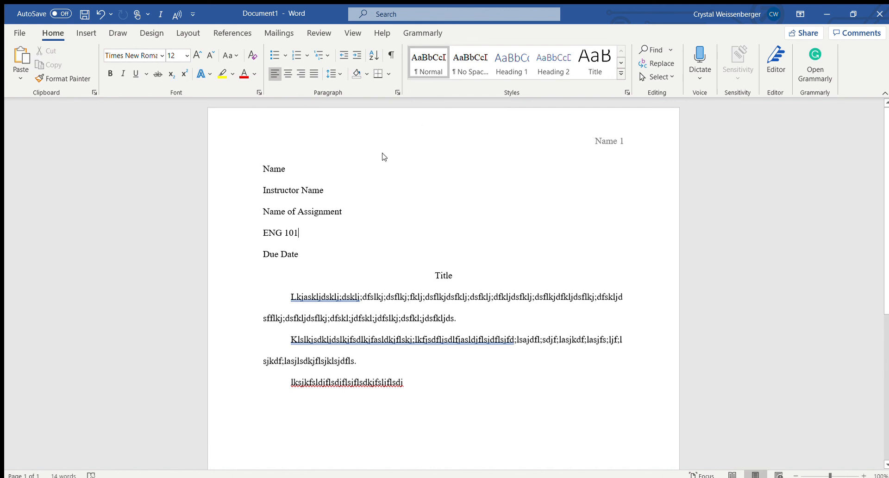
Give the first page a different header so that it carries no name or page number.
double_click(467, 134)
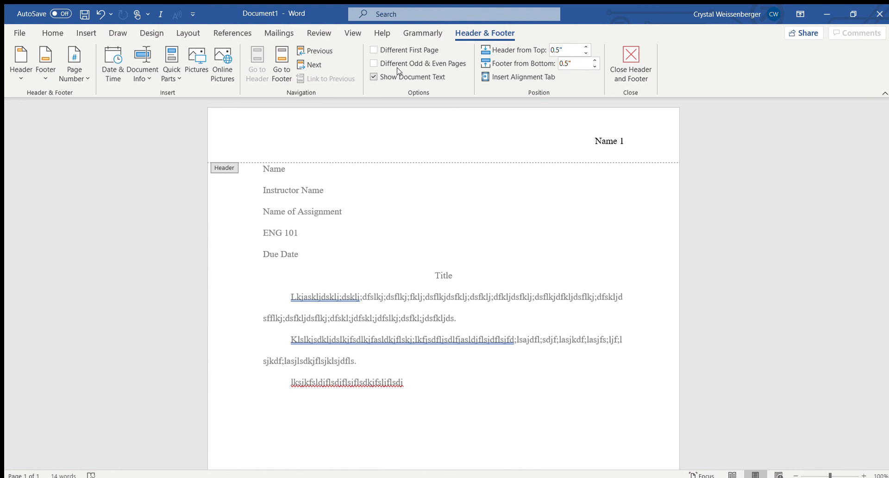
left_click(374, 50)
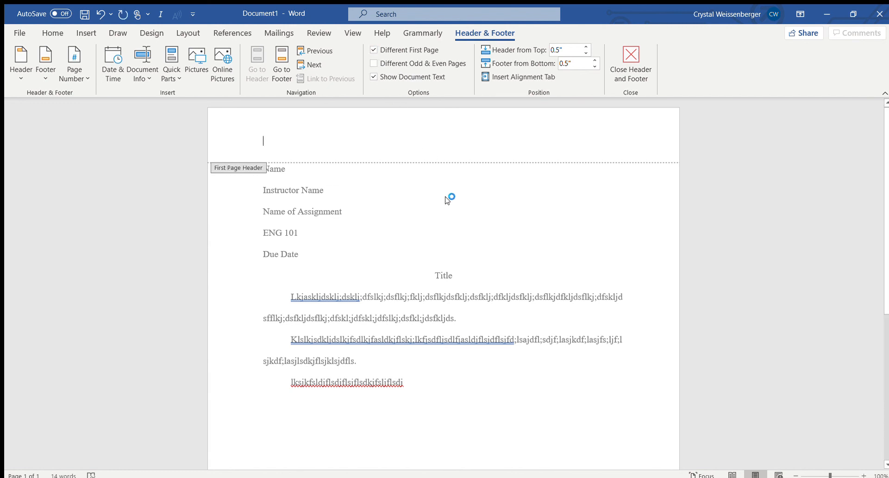
double_click(416, 380)
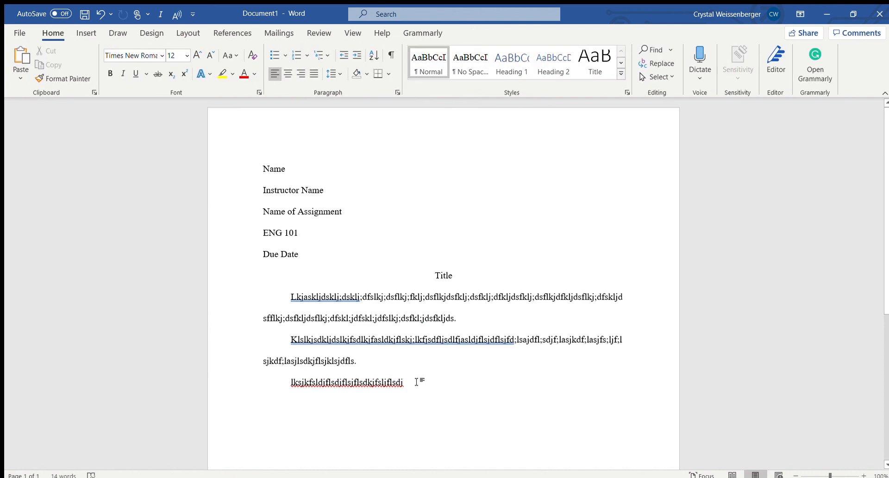
Add blank lines below the last paragraph until a second page starts, and compare the headers of both pages.
key("Return")
key("Return")
key("Return")
key("Return")
key("Return")
key("Return")
key("Return")
key("Return")
key("Return")
key("Return")
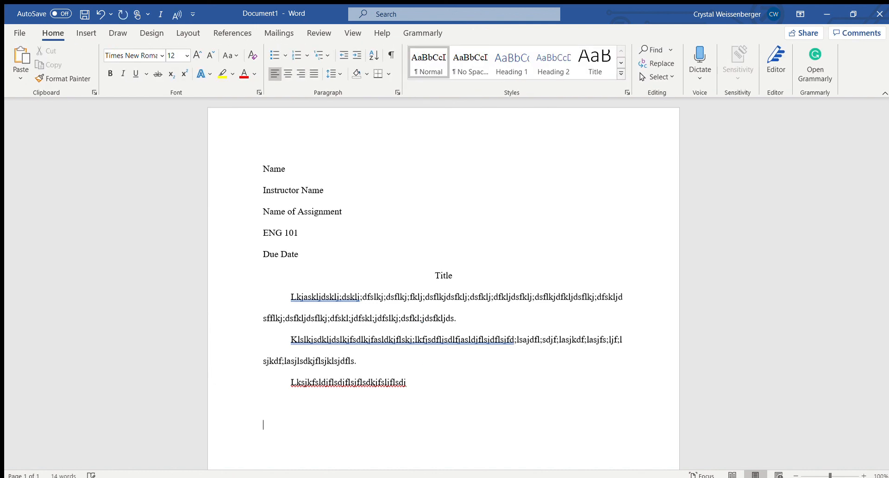
key("Return")
key("Return")
key("Return")
key("Return")
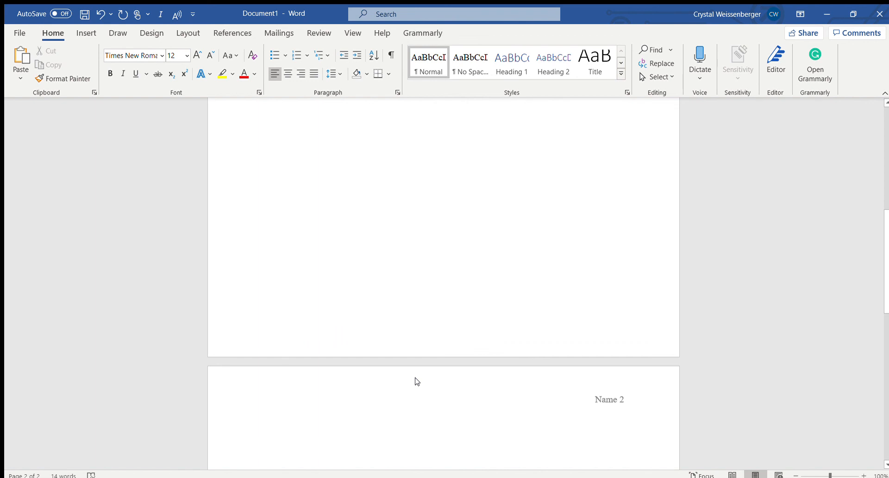
scroll(417, 381, "up", 10)
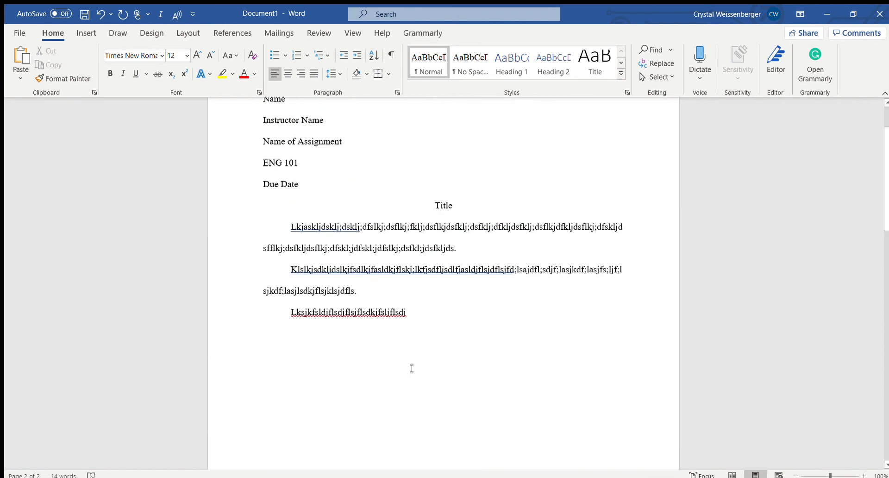
scroll(412, 368, "down", 5)
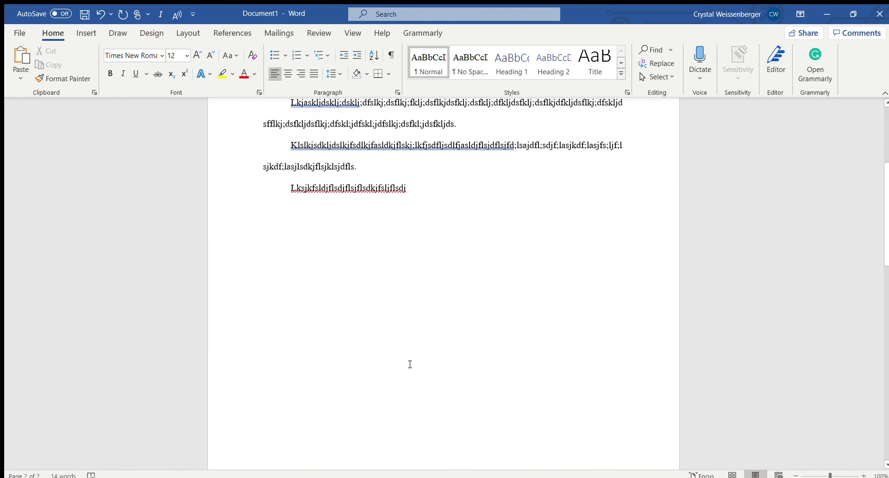
scroll(410, 364, "down", 3)
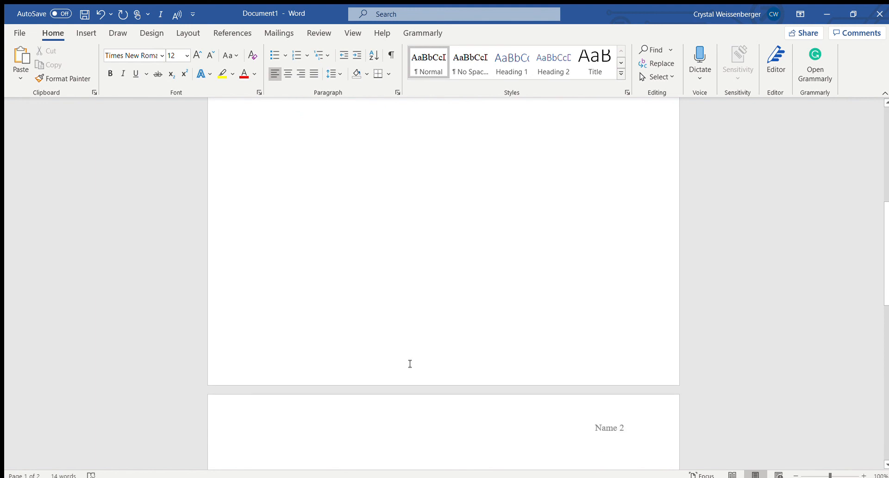
scroll(409, 363, "up", 6)
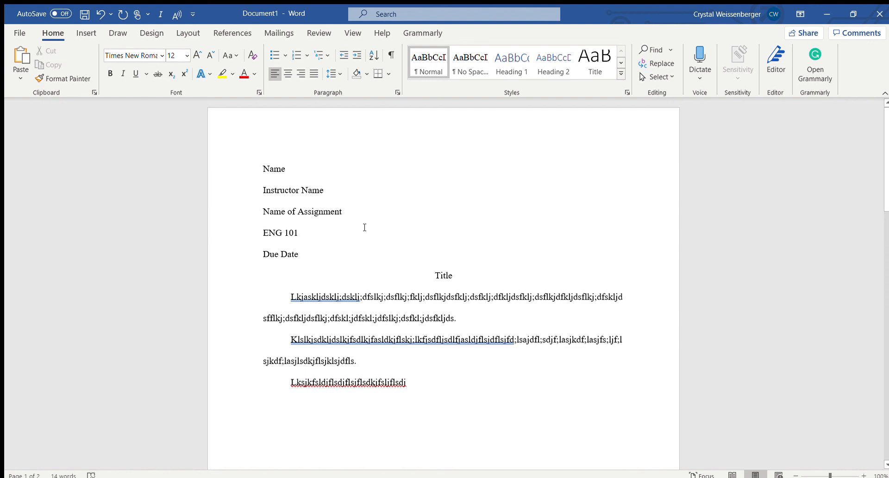
scroll(499, 275, "down", 5)
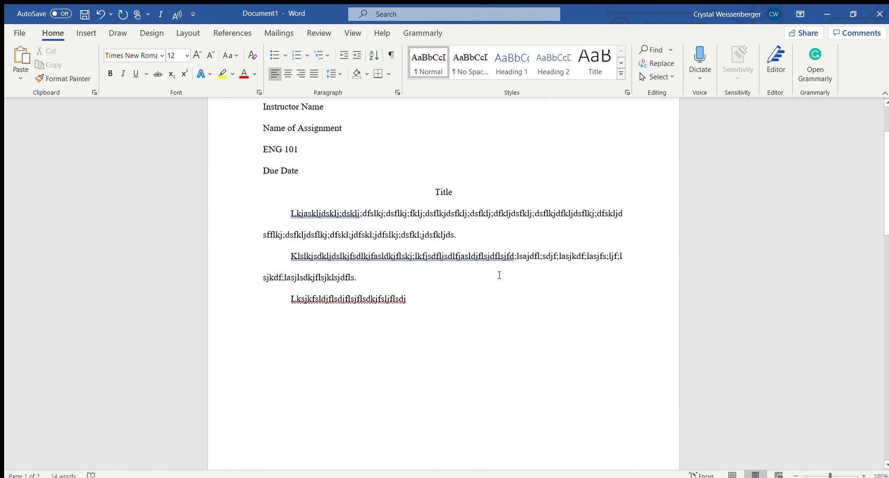
scroll(499, 275, "up", 5)
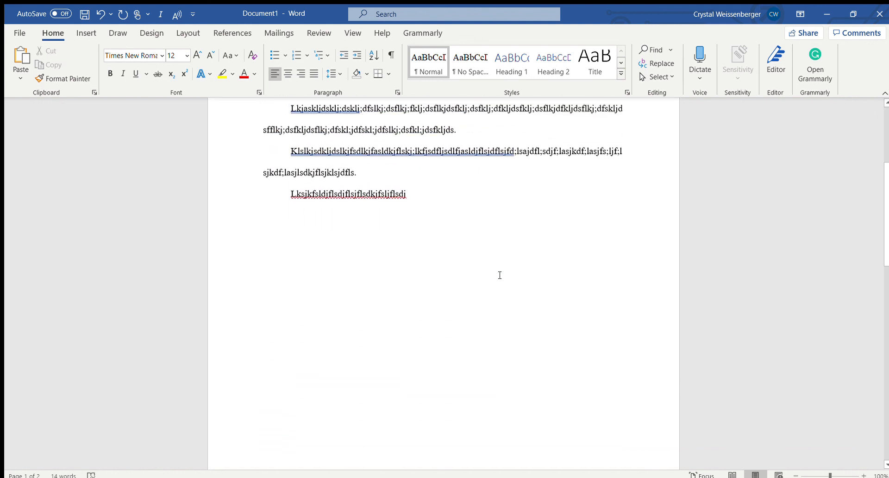